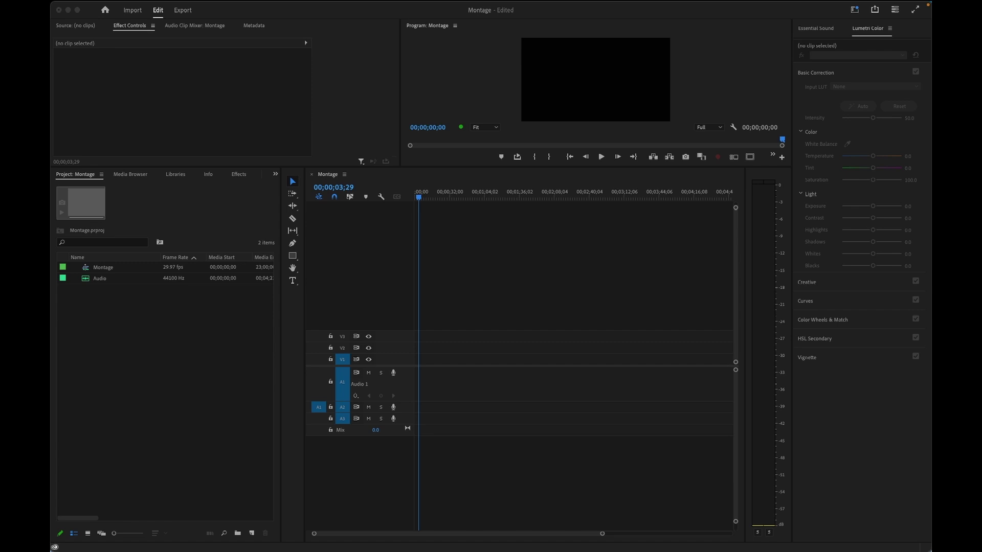
# Check the Images folder's size and item count, then place the Audio clip at the start of A1
pyautogui.press('super+i')
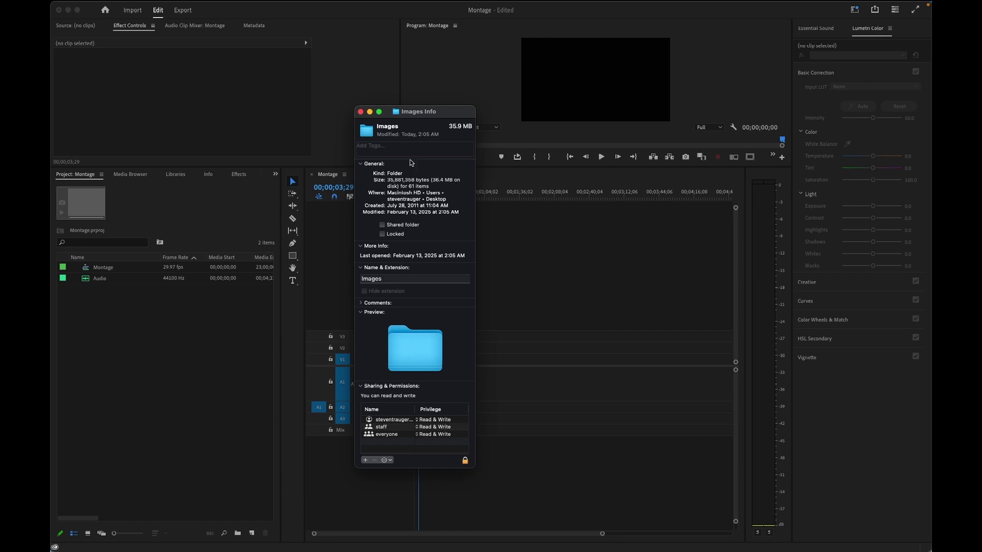
pyautogui.click(360, 112)
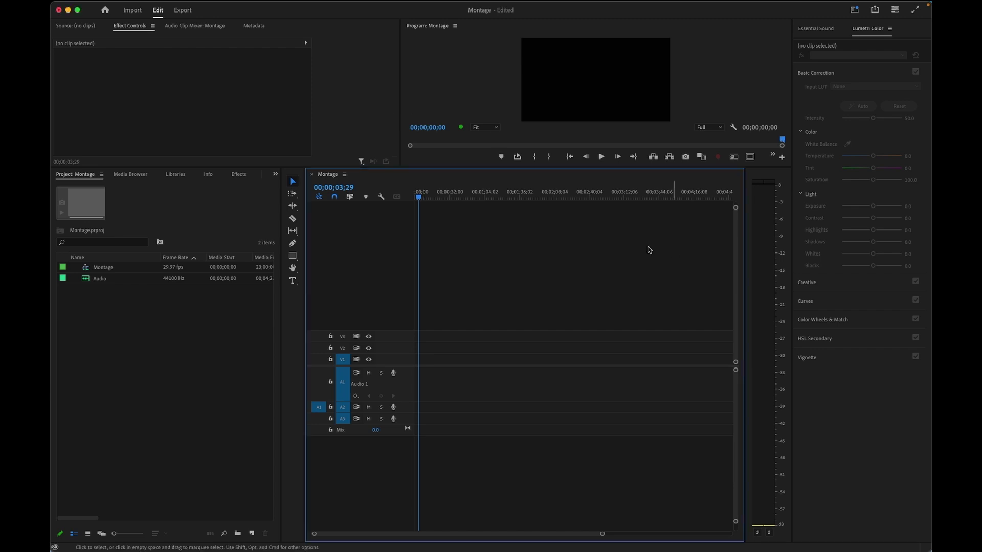
pyautogui.click(85, 280)
pyautogui.moveTo(85, 282); pyautogui.dragTo(413, 391)
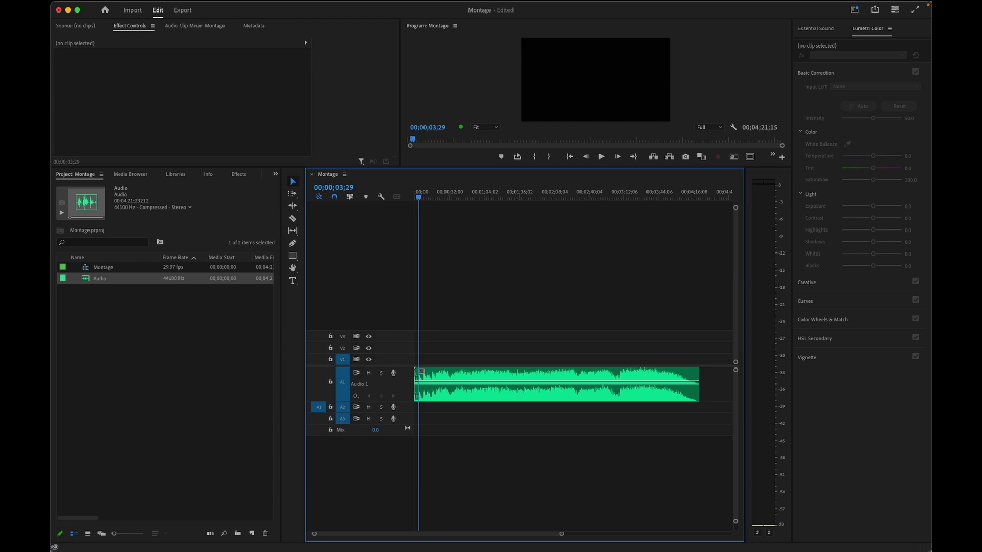
# Show the Timeline page of Preferences and move the Calculator window beside it
pyautogui.press('super+comma')
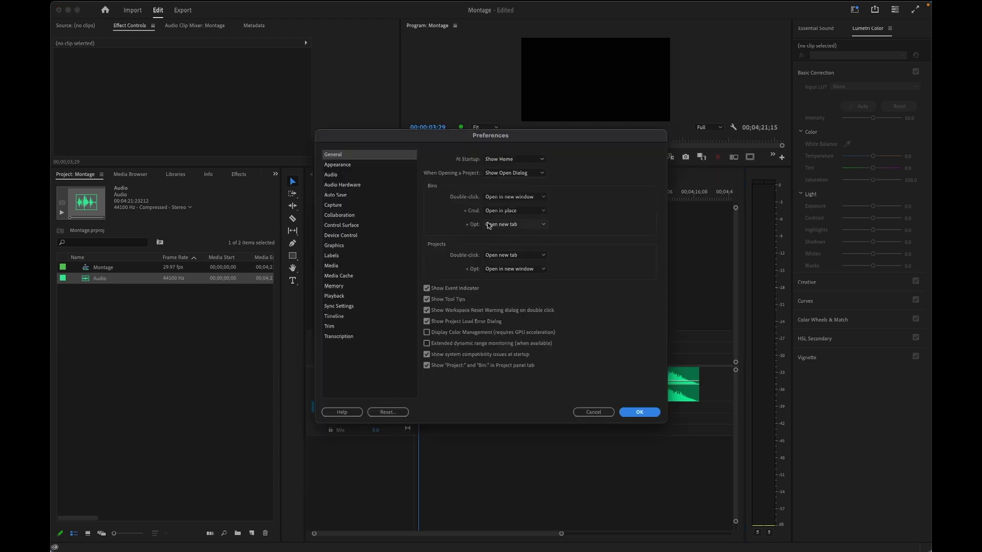
pyautogui.click(339, 316)
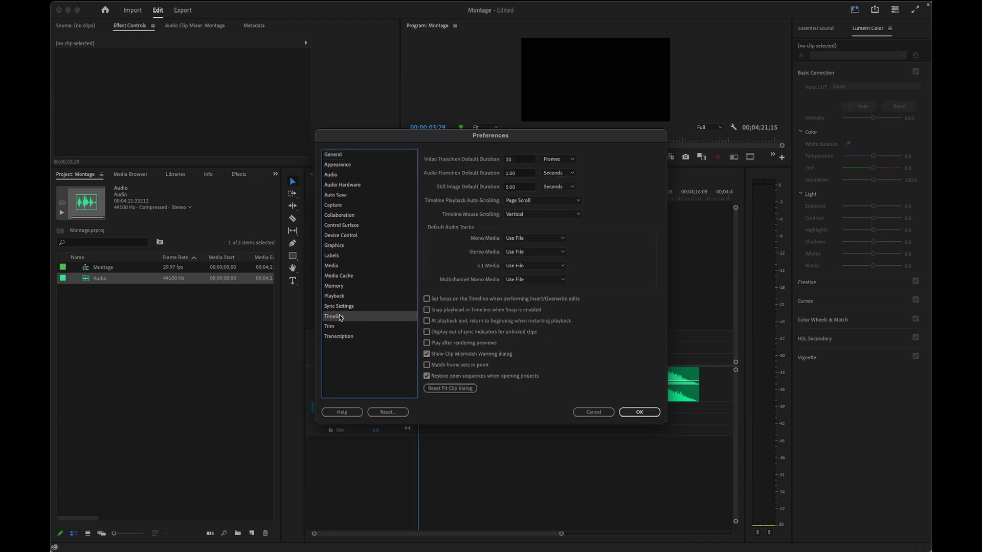
pyautogui.moveTo(401, 295); pyautogui.dragTo(512, 321)
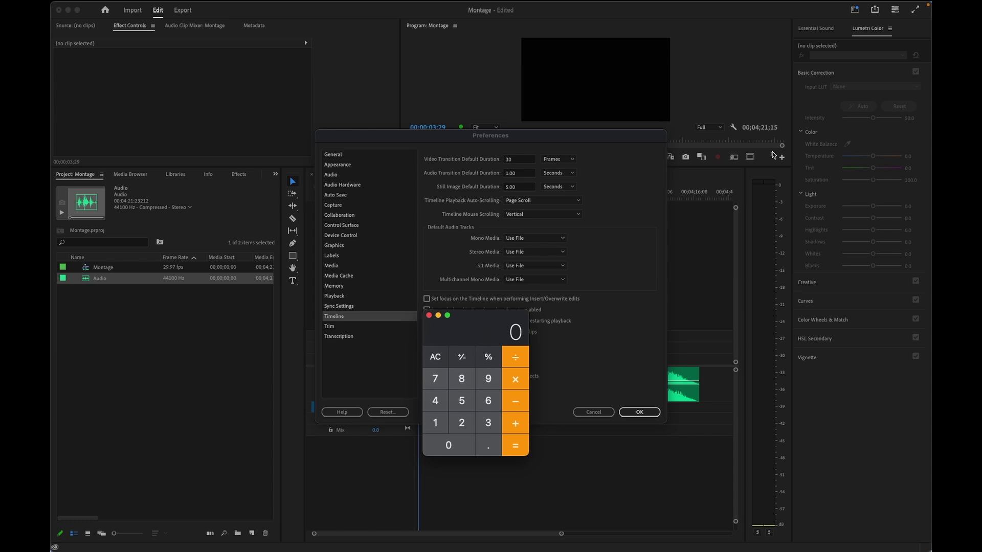
# In Calculator, total the audio as 4×60+21 = 261 seconds, then divide by 60 to get 4.35
pyautogui.press('4')
pyautogui.press('*')
pyautogui.write('60')
pyautogui.press('Return')
pyautogui.press('+')
pyautogui.write('21')
pyautogui.press('Return')
pyautogui.write('60')
pyautogui.press('Return')
# Set Still Image Default Duration to 4.35 seconds and confirm the Preferences
pyautogui.click(429, 315)
pyautogui.click(518, 187)
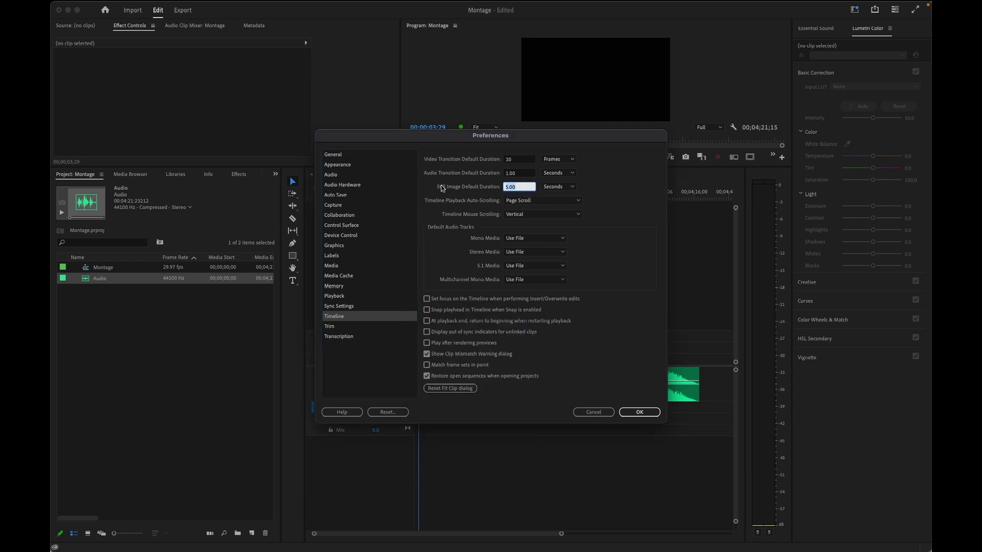
pyautogui.write('4.35')
pyautogui.click(639, 412)
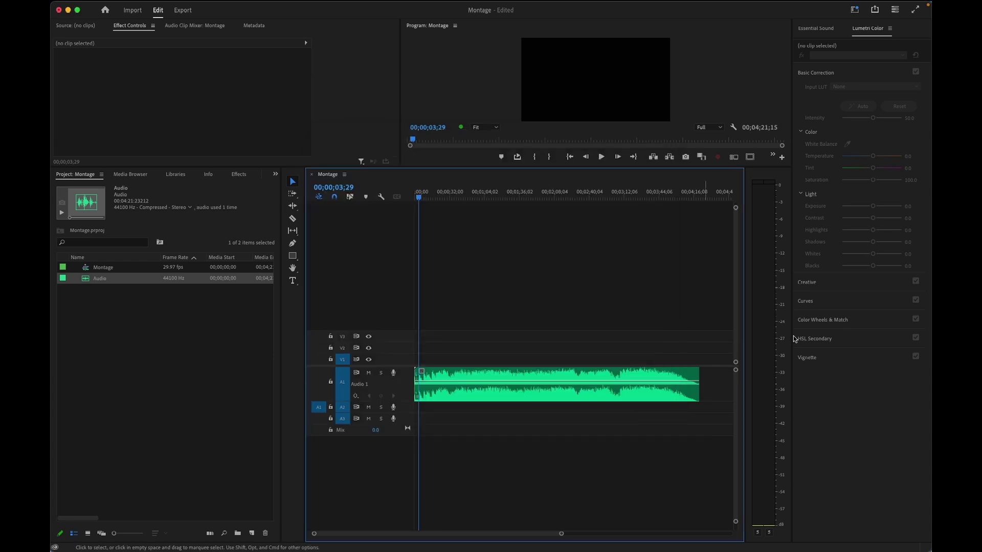
# Import the Images folder as a bin and place 60 stills, 1 copy.jpg through ST_Right.jpg, on V1
pyautogui.moveTo(286, 305); pyautogui.dragTo(152, 313)
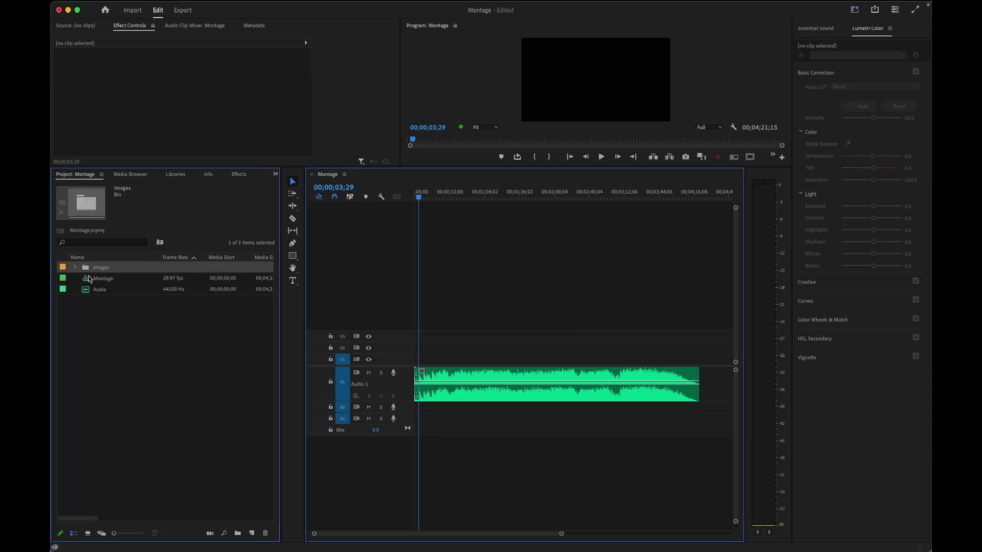
pyautogui.click(75, 267)
pyautogui.click(104, 281)
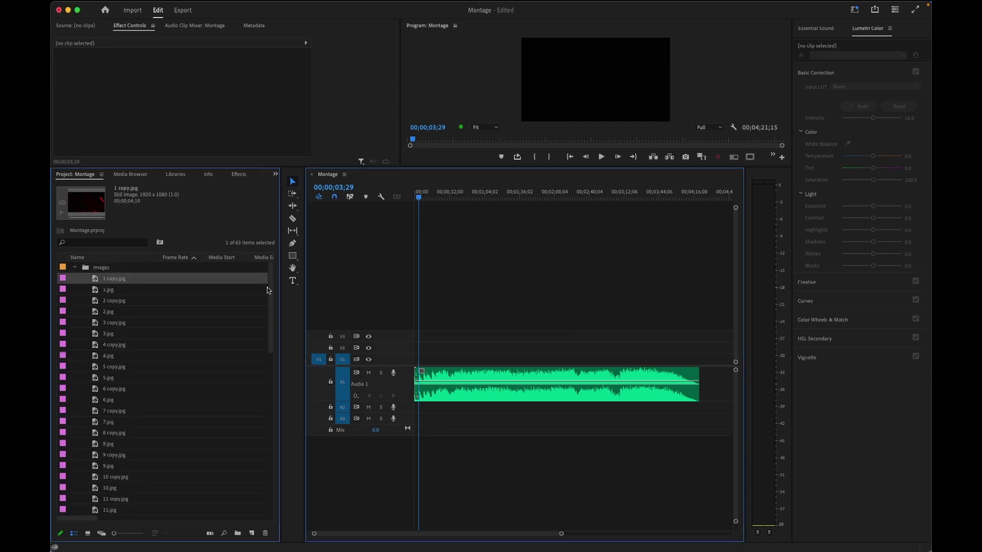
pyautogui.moveTo(271, 285); pyautogui.dragTo(305, 507)
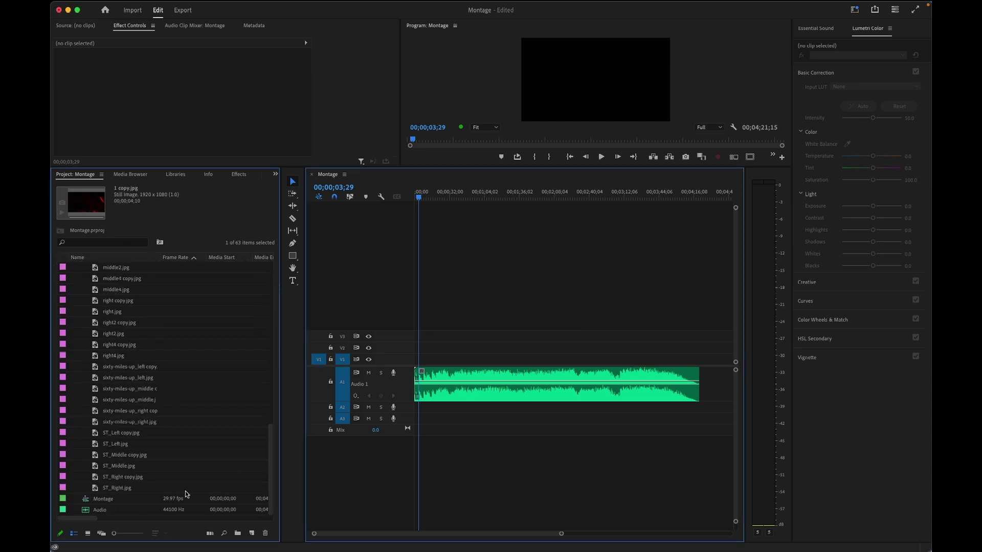
pyautogui.keyDown('shift'); pyautogui.click(119, 488); pyautogui.keyUp('shift')
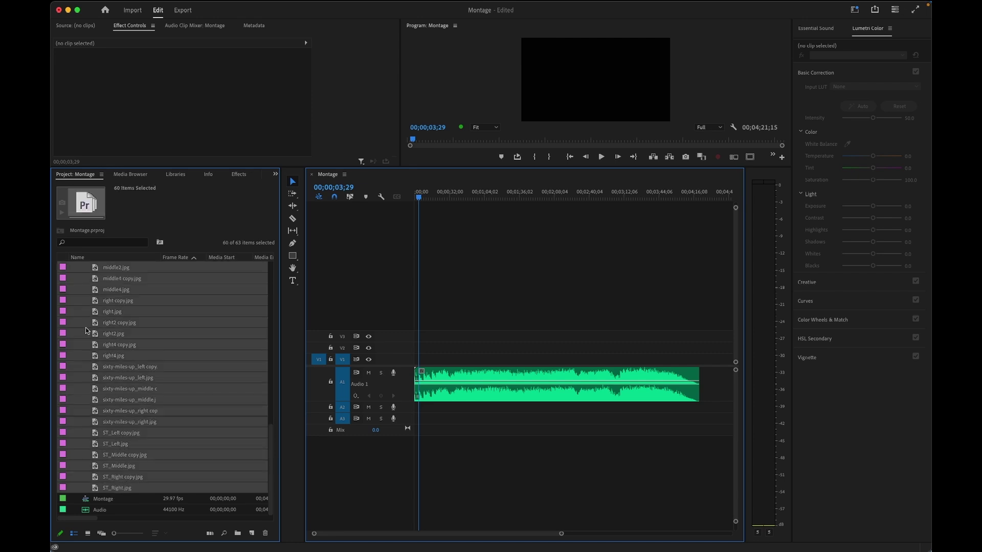
pyautogui.moveTo(94, 335); pyautogui.dragTo(548, 353)
# Apply Set to Frame Size to all sixty image clips on V1
pyautogui.moveTo(713, 336); pyautogui.dragTo(376, 356)
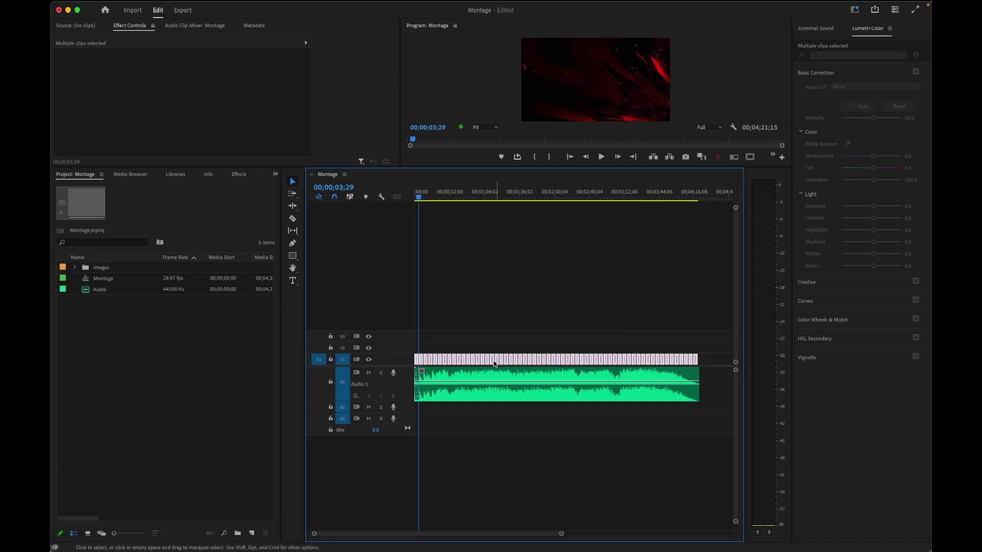
pyautogui.rightClick(487, 359)
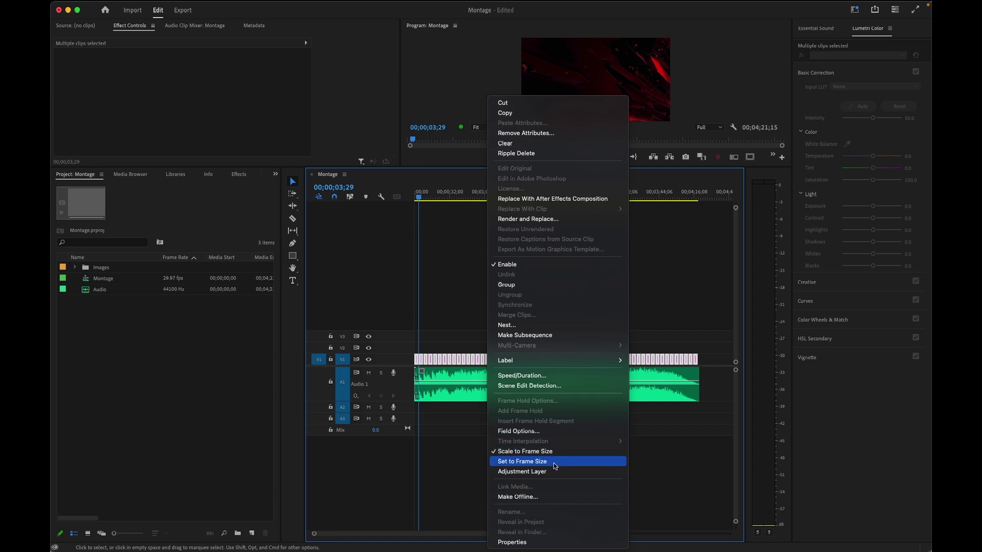
pyautogui.click(666, 440)
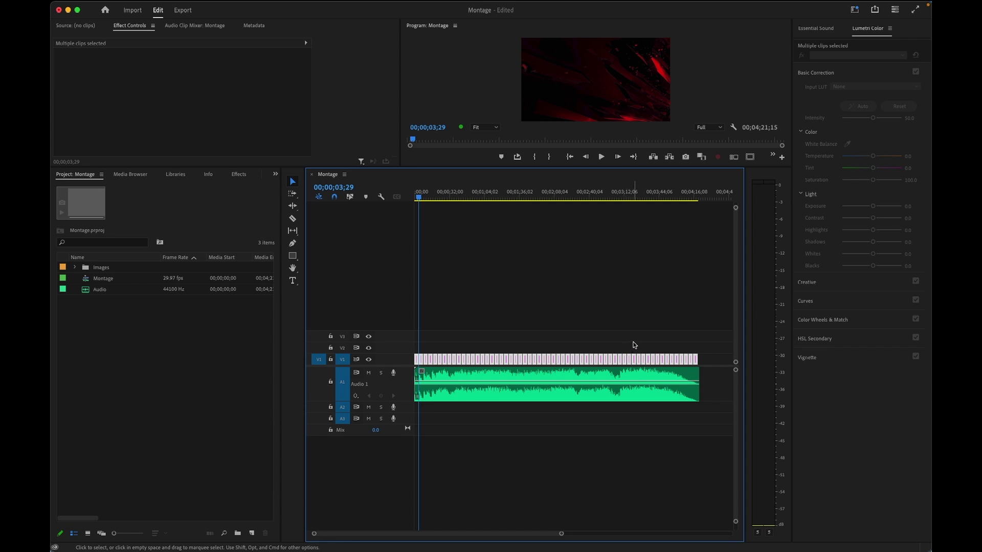
pyautogui.press('shift')
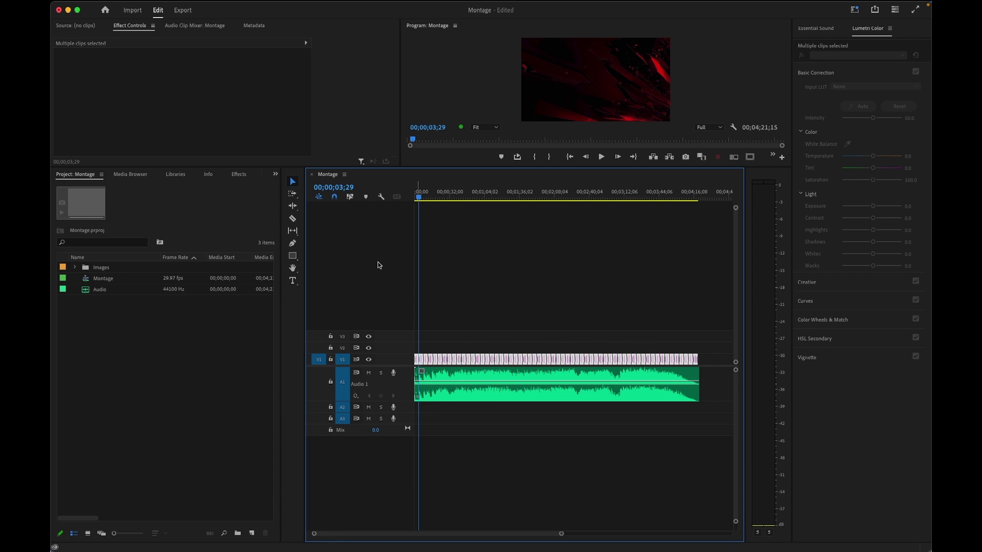
# Preview the montage by playing it from the start of the sequence
pyautogui.moveTo(433, 195); pyautogui.dragTo(407, 197)
pyautogui.press('space')
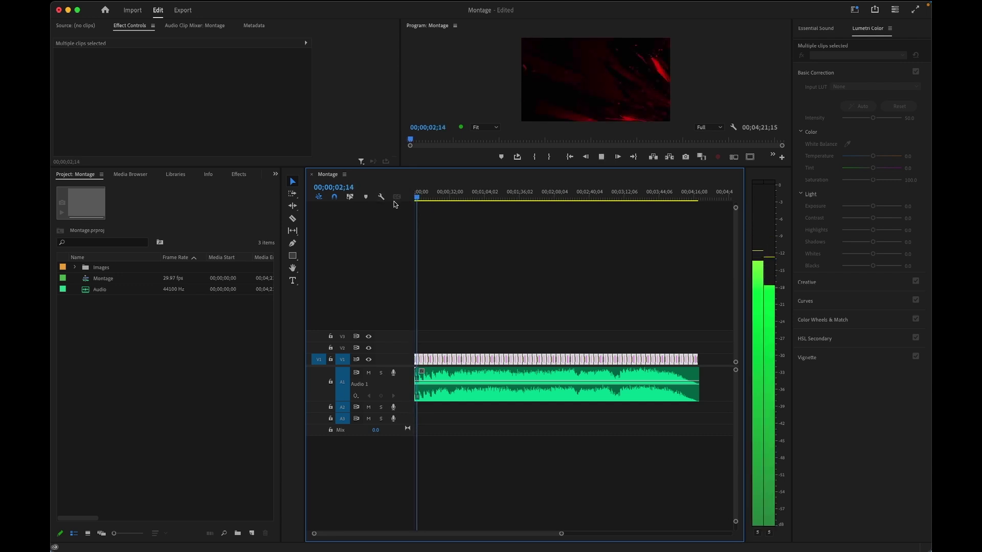
pyautogui.press('space')
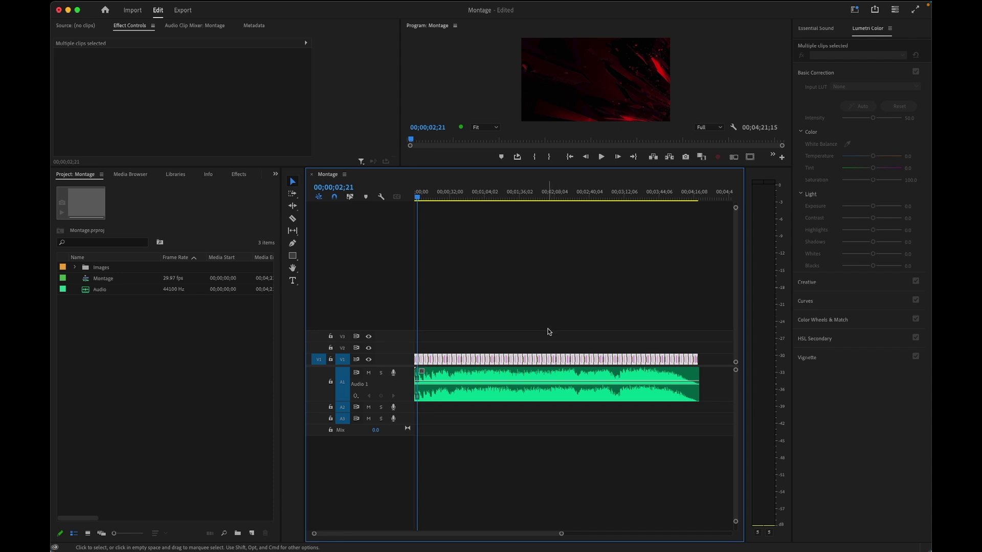
# Zoom into the timeline, select only 1 copy.jpg, and put the playhead at 00;00;01;05
pyautogui.click(560, 534)
pyautogui.moveTo(560, 534); pyautogui.dragTo(481, 532)
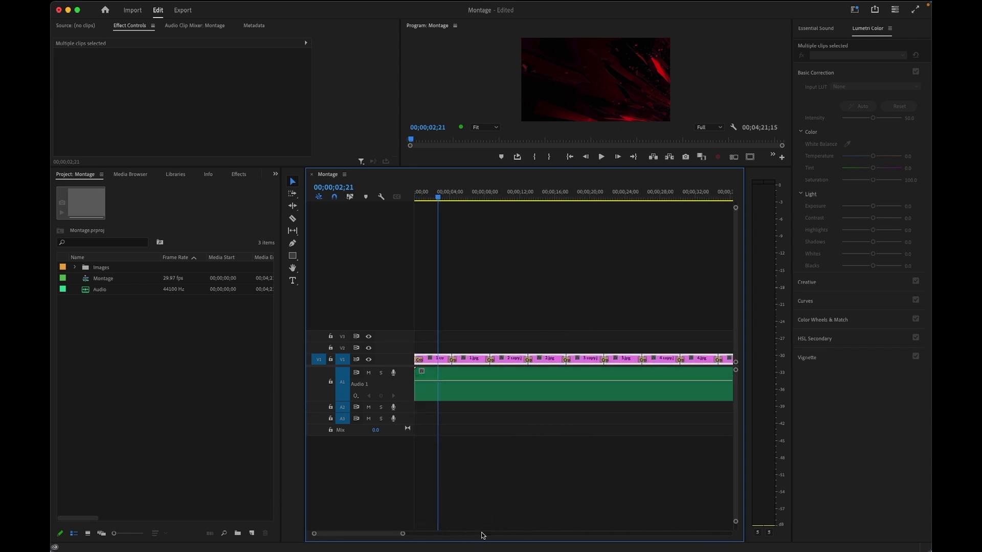
pyautogui.click(430, 361)
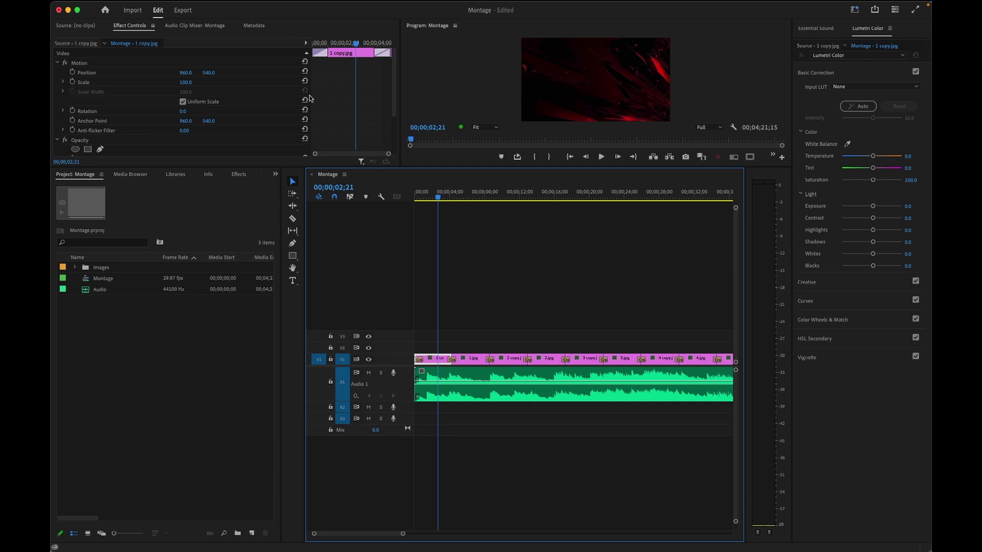
pyautogui.moveTo(435, 195); pyautogui.dragTo(424, 200)
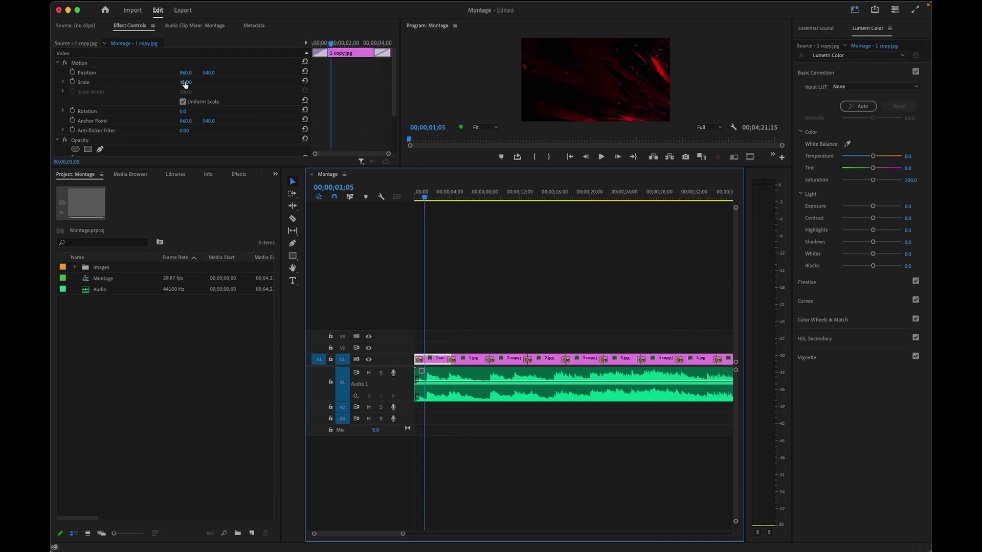
# Keyframe 1 copy.jpg's Scale from 100 at 00;00;01;05 up to 217 at 00;00;03;06
pyautogui.click(72, 81)
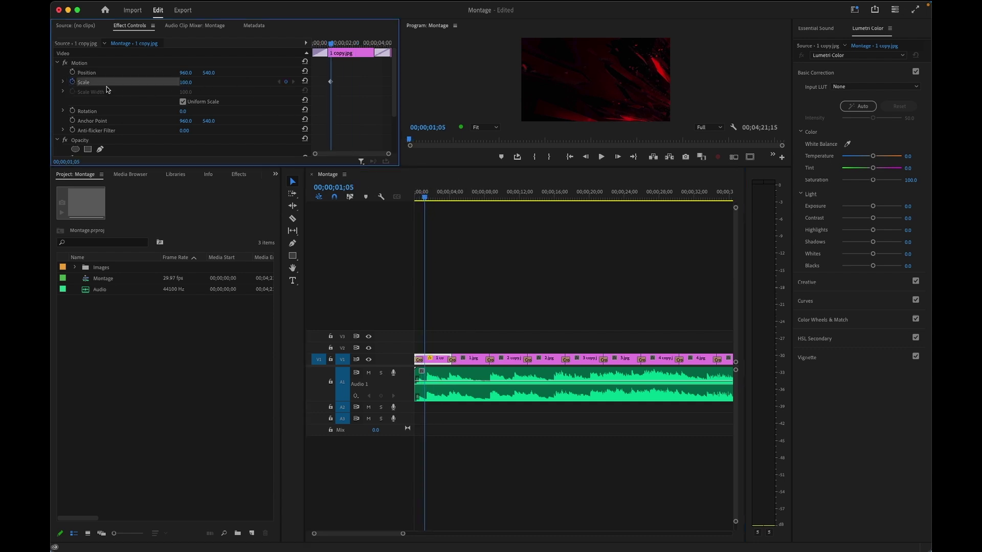
pyautogui.click(442, 199)
pyautogui.moveTo(442, 199); pyautogui.dragTo(443, 199)
pyautogui.moveTo(183, 82); pyautogui.dragTo(238, 82)
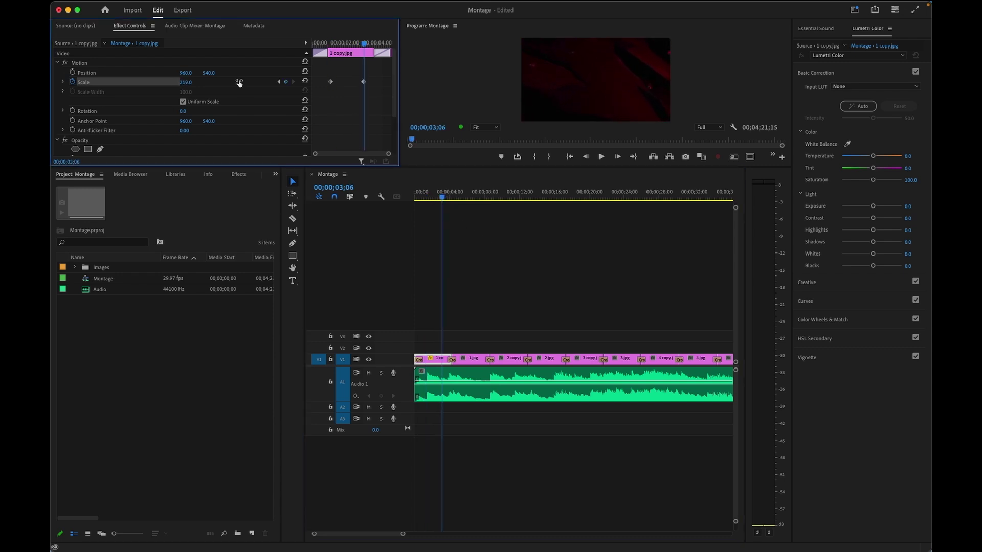
# Play the sequence from the start to preview the zoom-in
pyautogui.click(415, 197)
pyautogui.press('space')
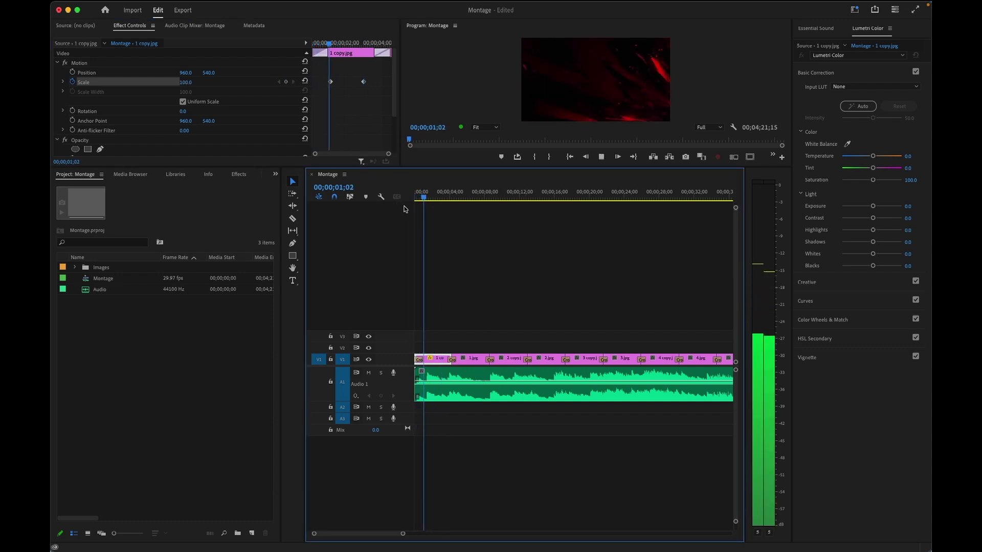
pyautogui.press('space')
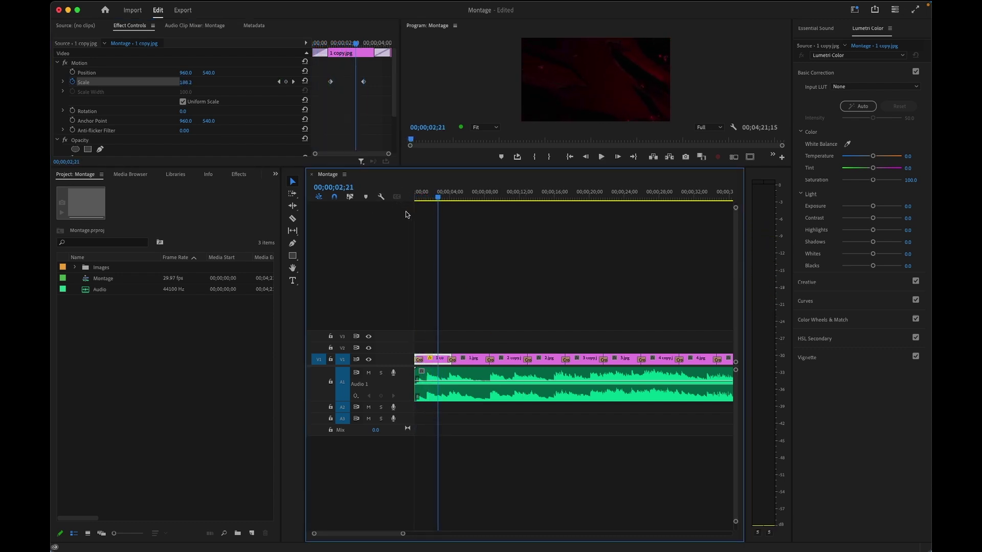